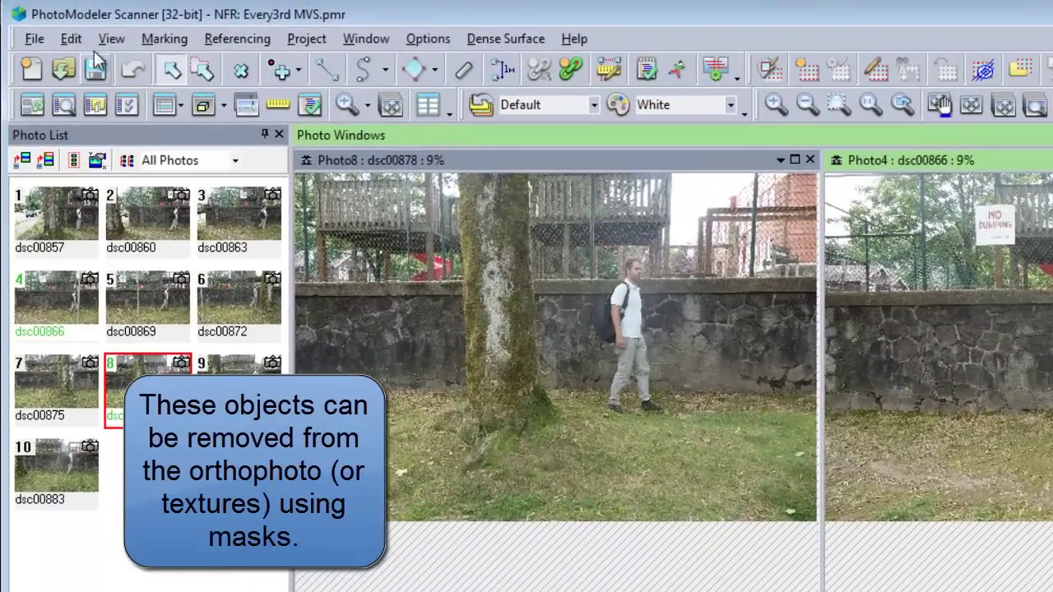
Turn on Draw Mask Mode with Photo8 as the active photo.
{"action": "left_click", "coordinate": [70, 39]}
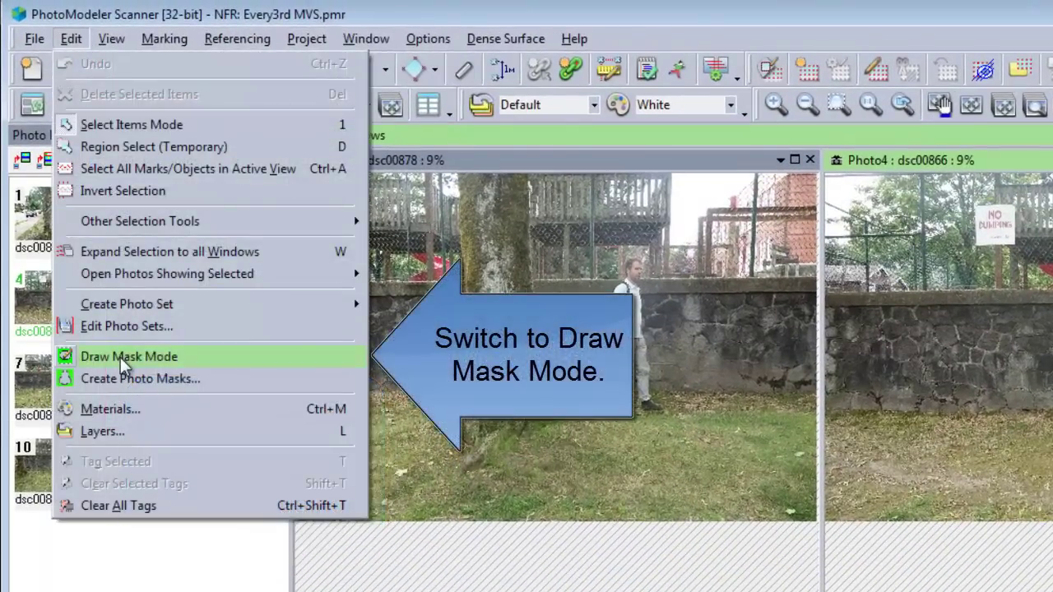
{"action": "left_click", "coordinate": [121, 361]}
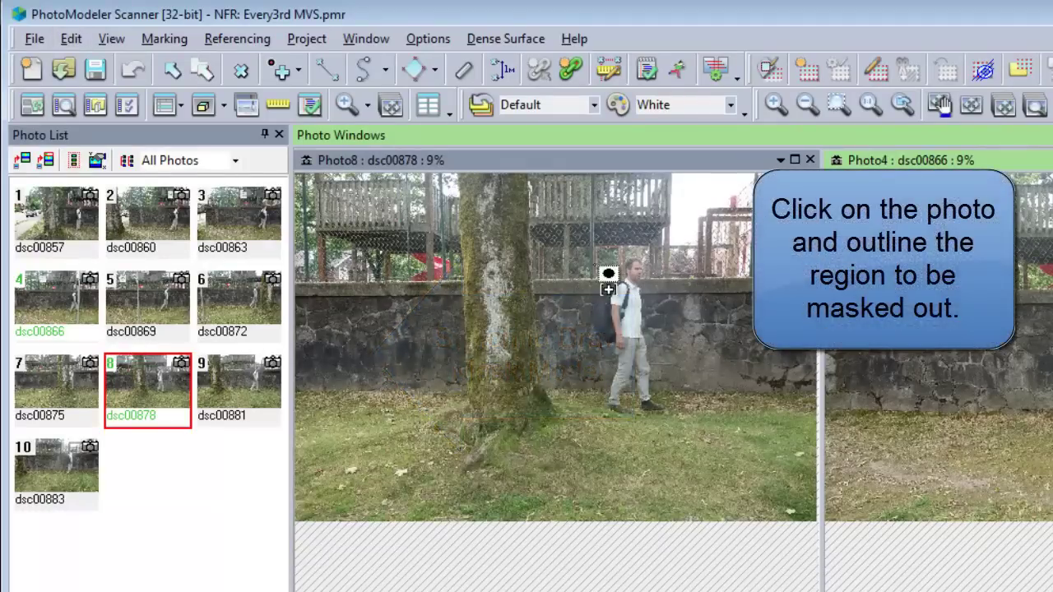
{"action": "left_click", "coordinate": [639, 262]}
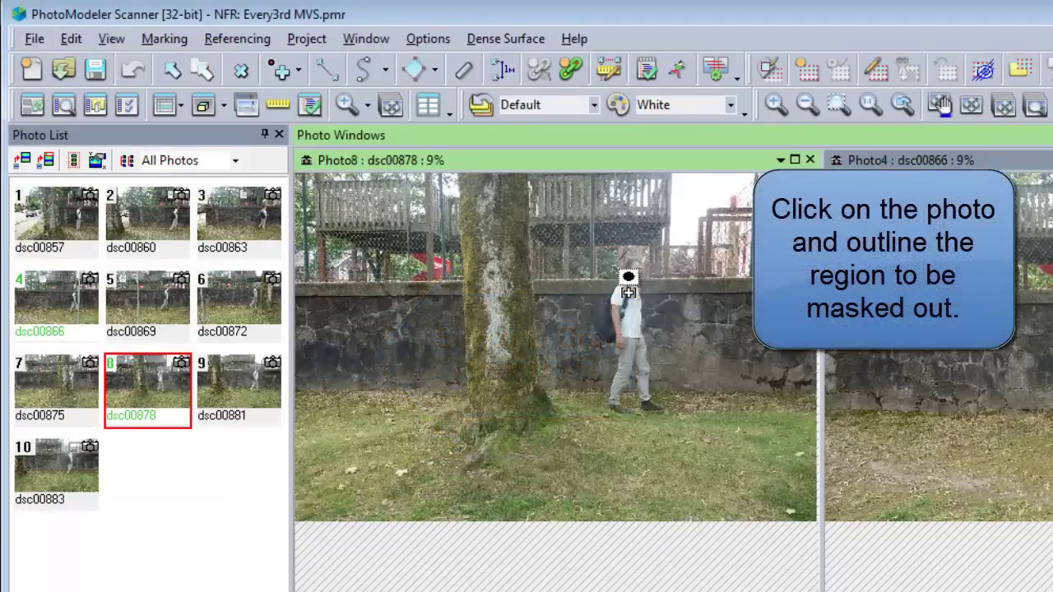
Mask the walking person in Photo8 and begin outlining the tree trunk.
{"action": "mouse_move", "coordinate": [607, 317]}
{"action": "left_mouse_down"}
{"action": "mouse_move", "coordinate": [614, 414]}
{"action": "mouse_move", "coordinate": [639, 430]}
{"action": "mouse_move", "coordinate": [692, 423]}
{"action": "mouse_move", "coordinate": [670, 266]}
{"action": "left_mouse_up"}
{"action": "right_click", "coordinate": [660, 267]}
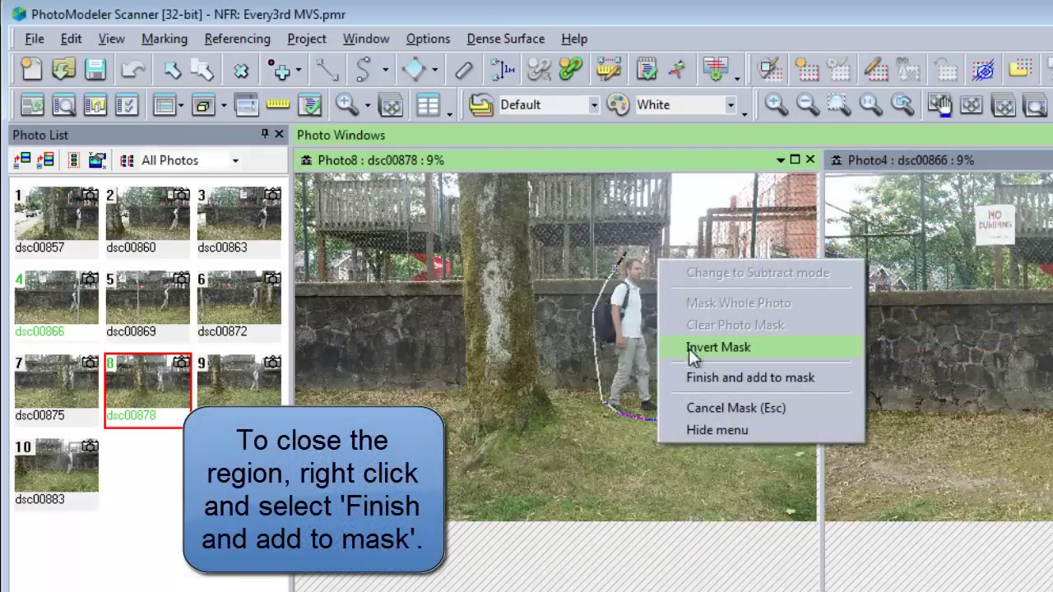
{"action": "left_click", "coordinate": [697, 380]}
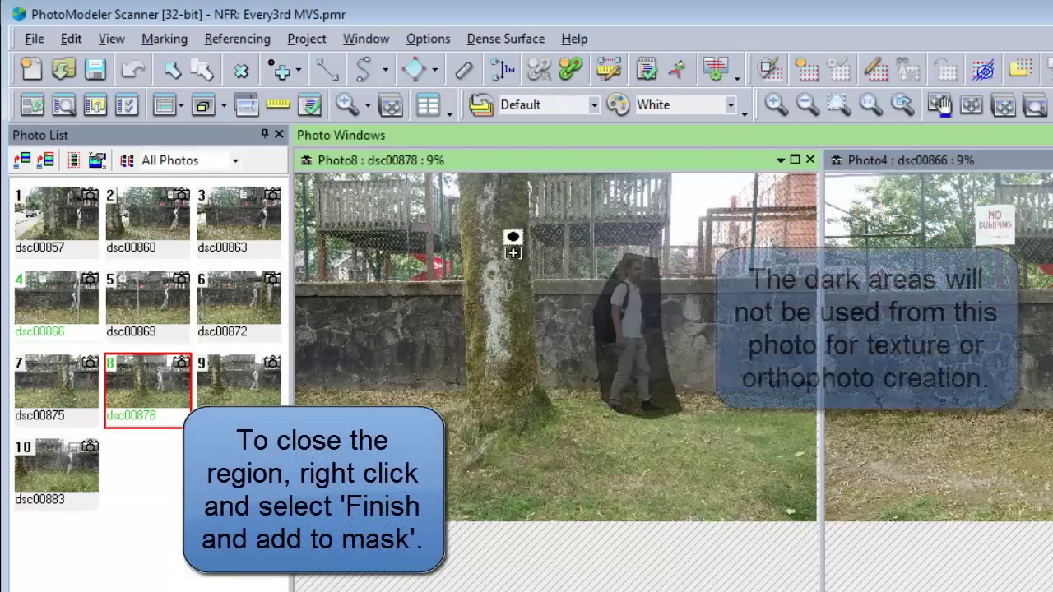
{"action": "left_click", "coordinate": [451, 179]}
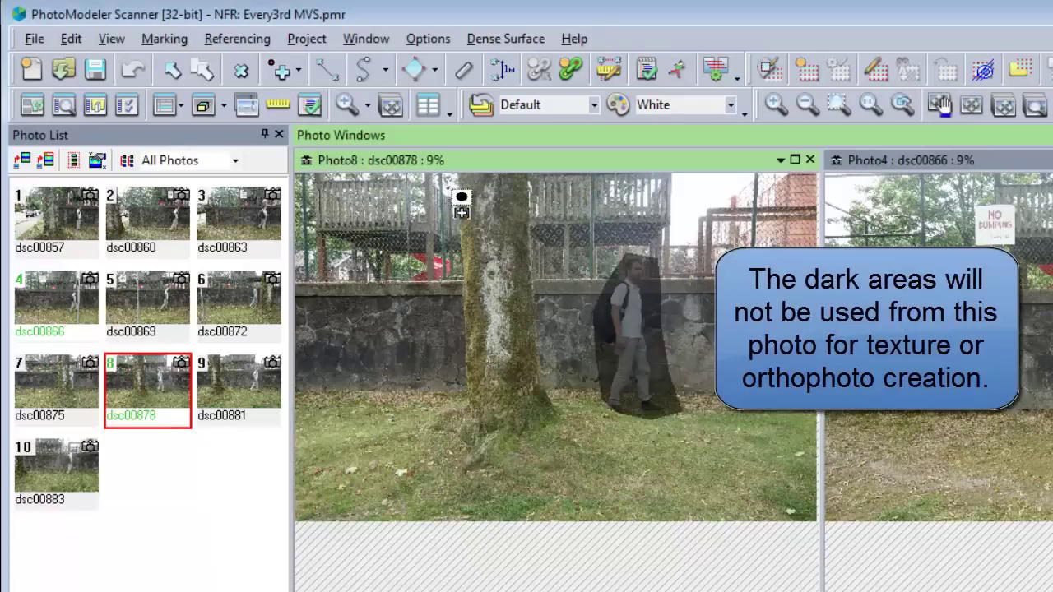
{"action": "left_click", "coordinate": [452, 448]}
Complete the tree outline in Photo8 and add it to the mask.
{"action": "left_click", "coordinate": [573, 444]}
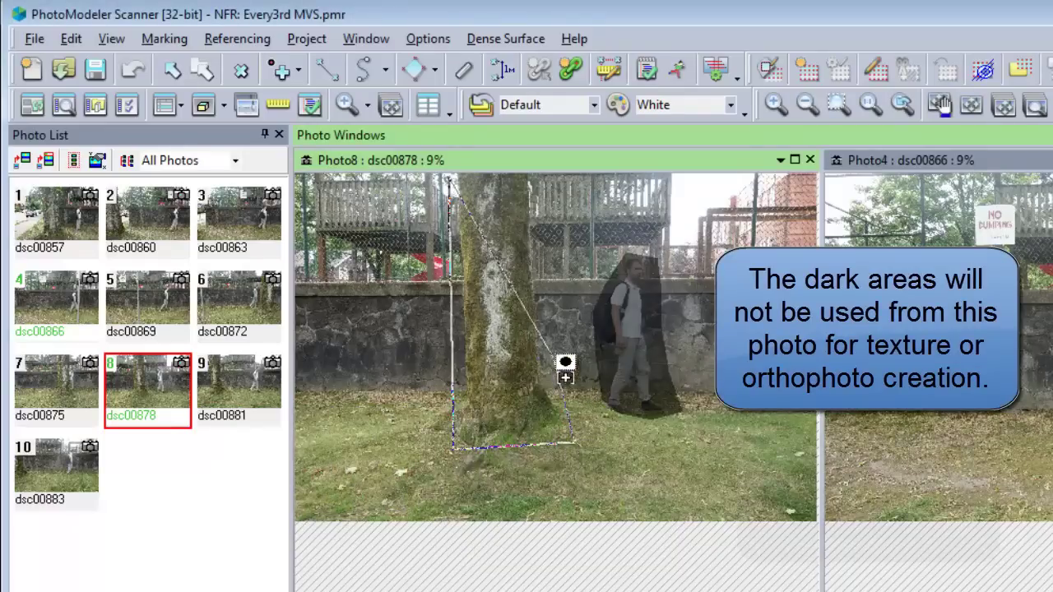
{"action": "left_click", "coordinate": [539, 180]}
{"action": "right_click", "coordinate": [541, 180]}
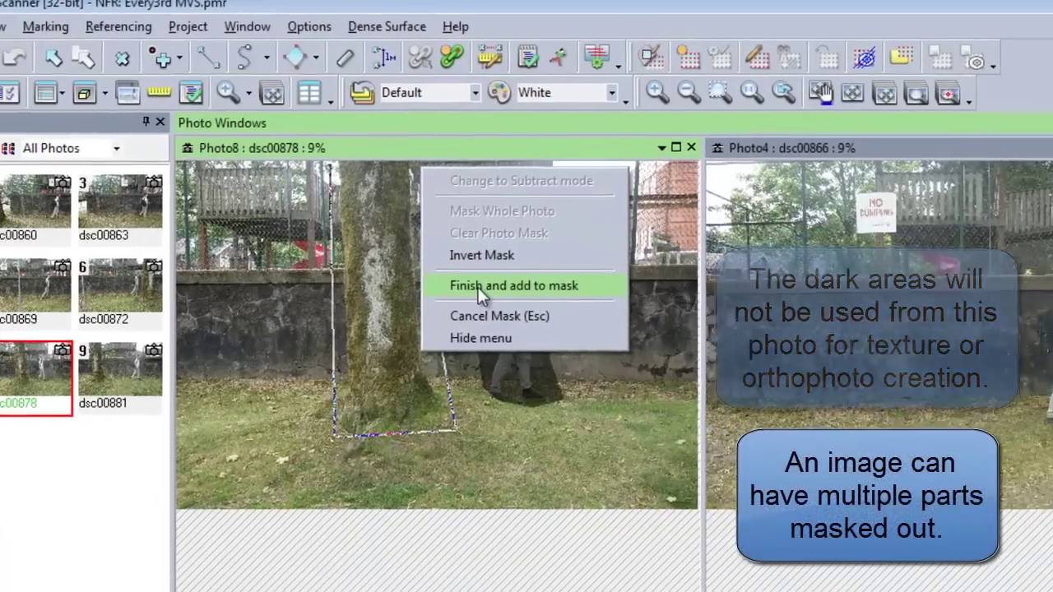
{"action": "left_click", "coordinate": [625, 298]}
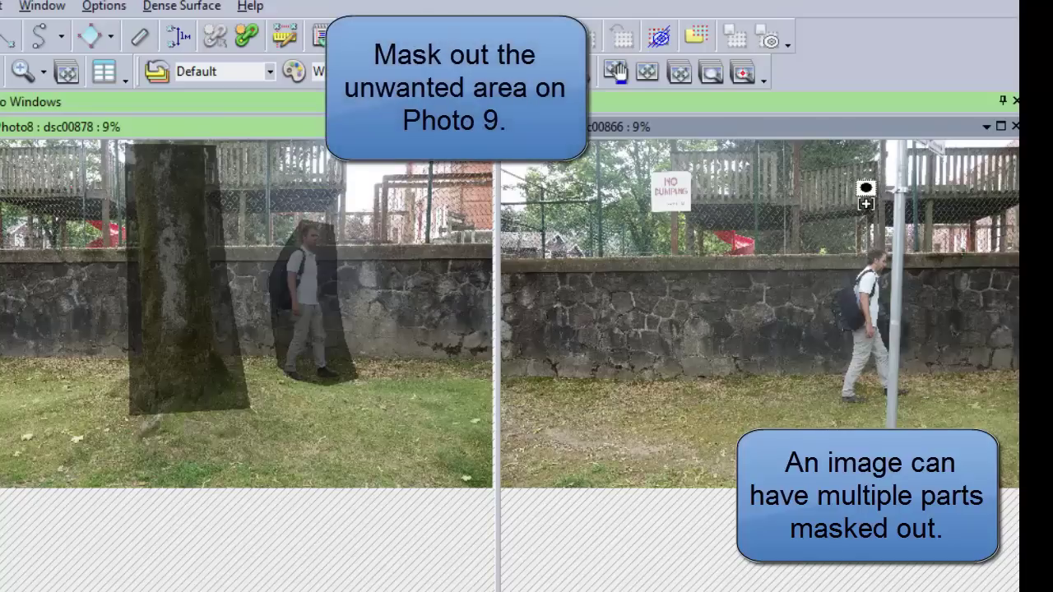
Trace a mask outline around the man by the pole in Photo4.
{"action": "left_click", "coordinate": [894, 160]}
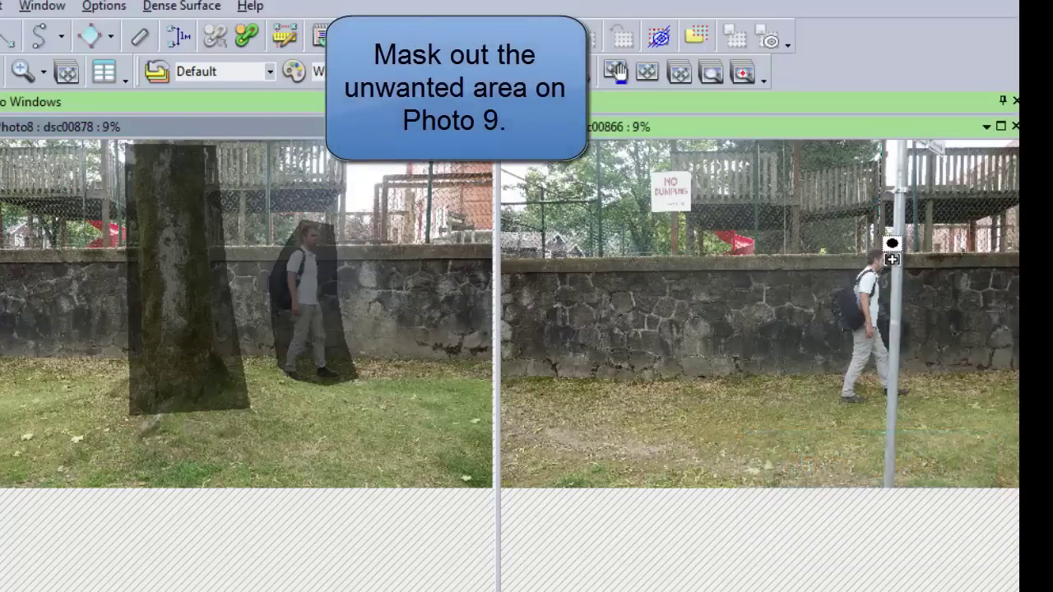
{"action": "mouse_move", "coordinate": [891, 243]}
{"action": "left_mouse_down"}
{"action": "mouse_move", "coordinate": [888, 485]}
{"action": "mouse_move", "coordinate": [934, 239]}
{"action": "mouse_move", "coordinate": [932, 159]}
{"action": "left_mouse_up"}
{"action": "right_click", "coordinate": [920, 145]}
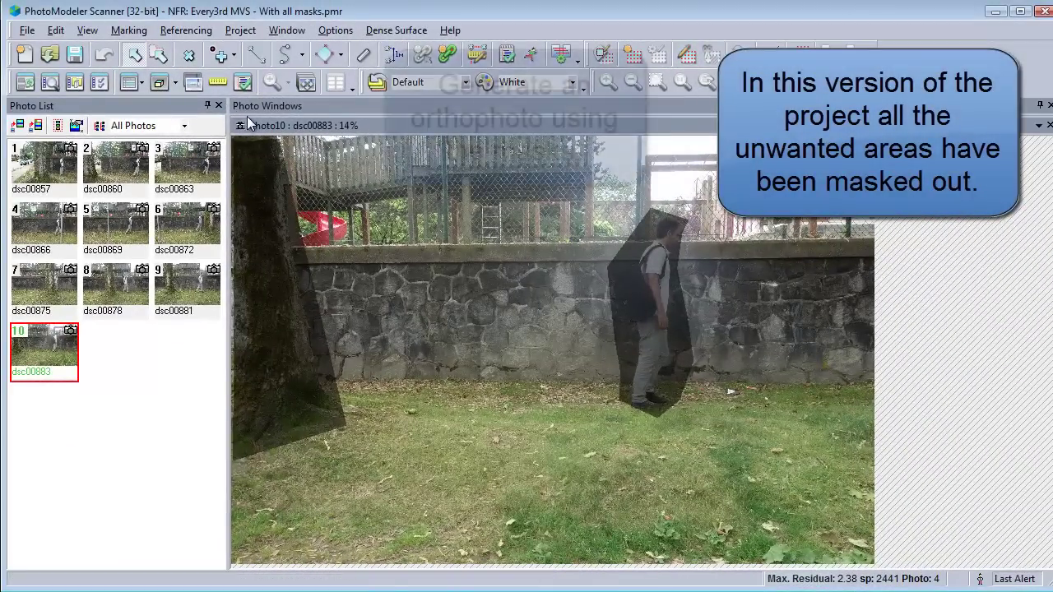
Set orthophoto export blending to Always blend with edge blending, and start exporting to an image file.
{"action": "left_click", "coordinate": [255, 115]}
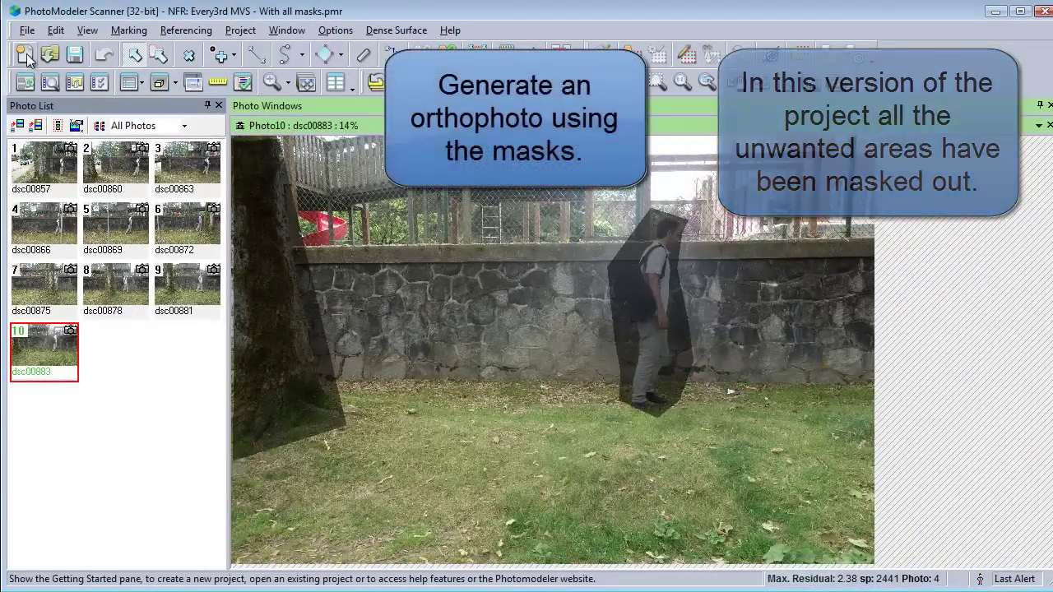
{"action": "left_click", "coordinate": [27, 30]}
{"action": "mouse_move", "coordinate": [51, 208]}
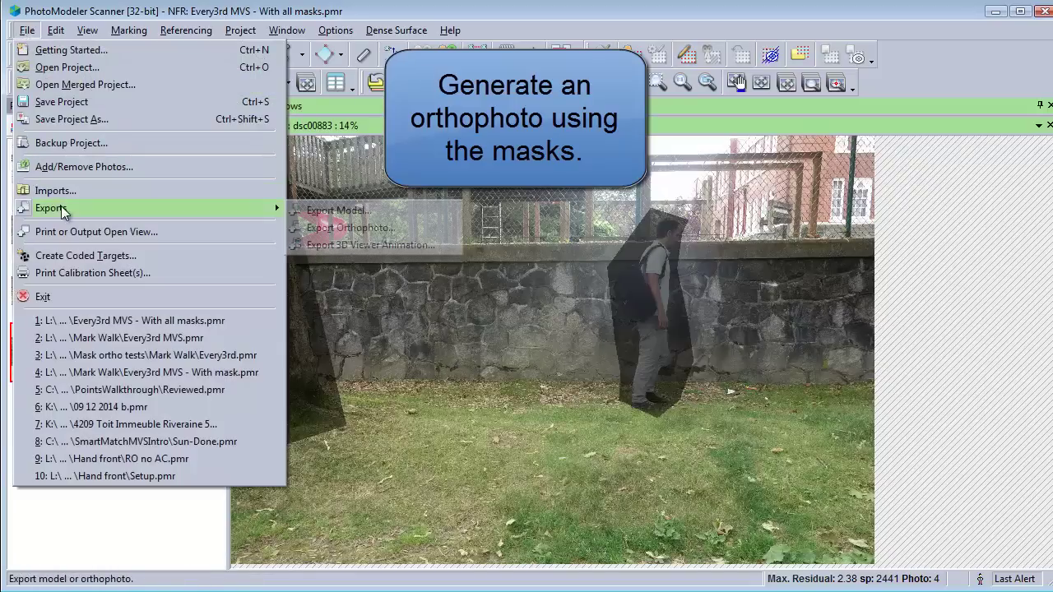
{"action": "left_click", "coordinate": [319, 230]}
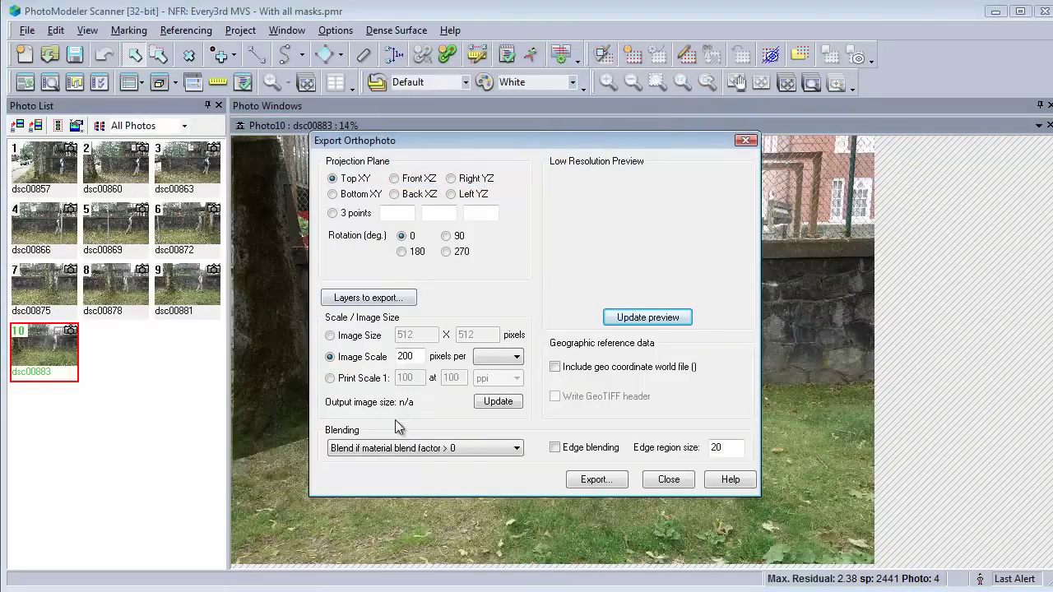
{"action": "left_click", "coordinate": [431, 448]}
{"action": "left_click", "coordinate": [456, 467]}
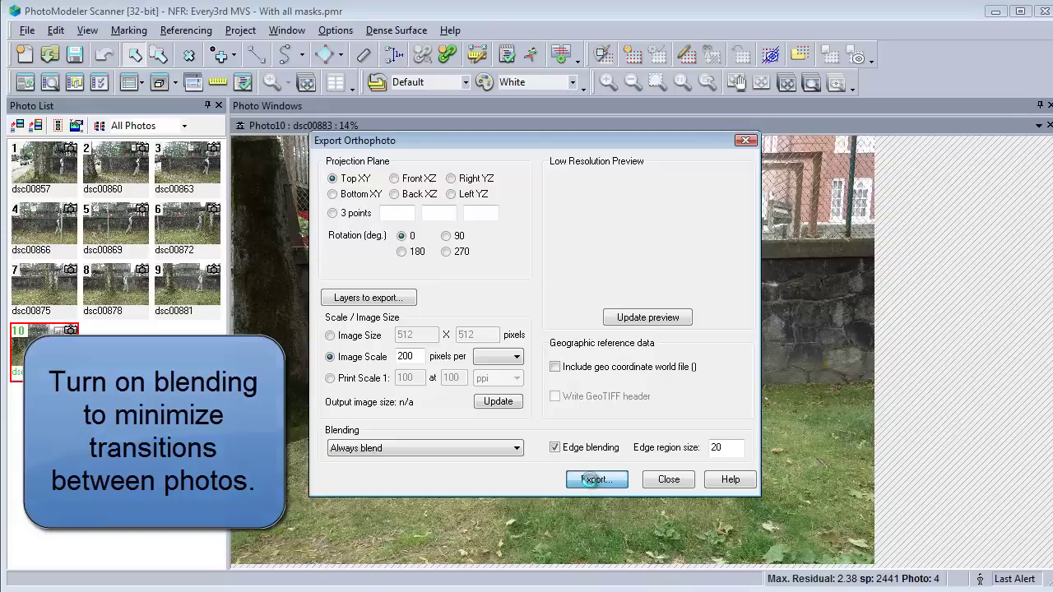
{"action": "left_click", "coordinate": [589, 479]}
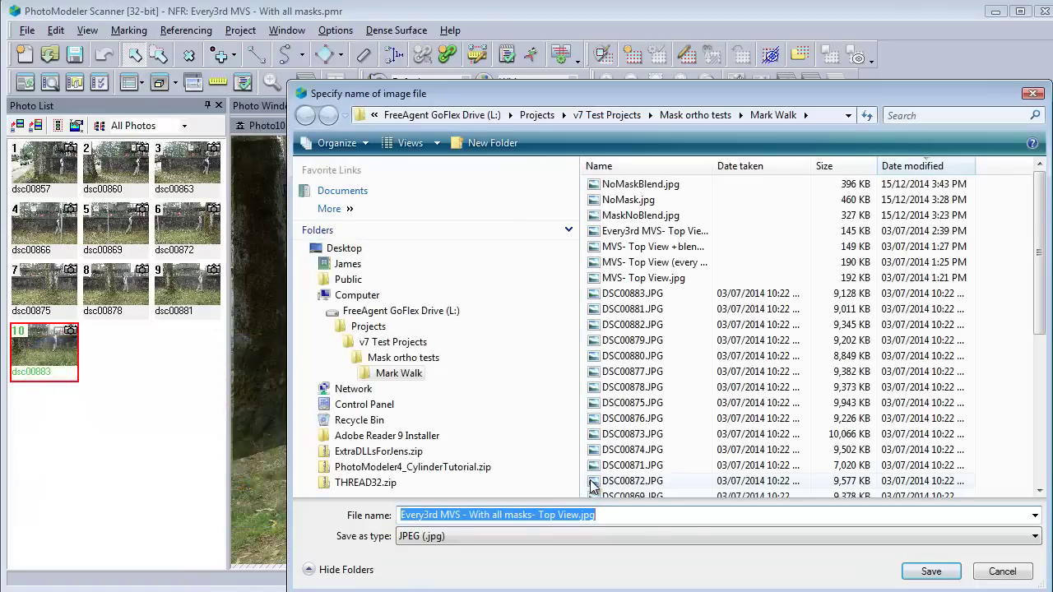
Save the orthophoto as 'Every3rd MVS - With all masks- Top View.jpg', view it, and close the export dialog.
{"action": "left_click", "coordinate": [931, 571]}
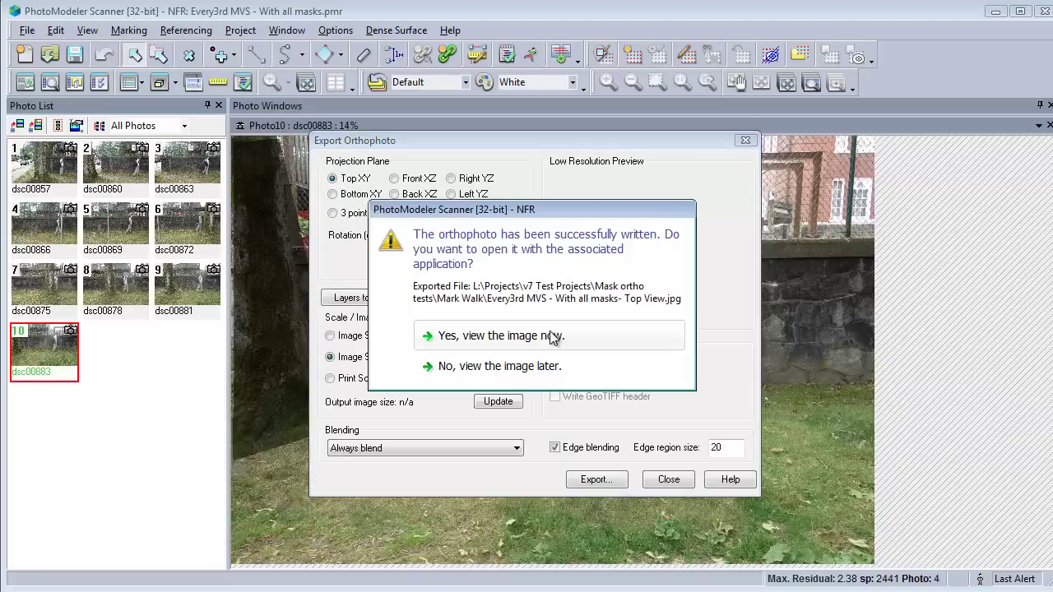
{"action": "left_click", "coordinate": [552, 334]}
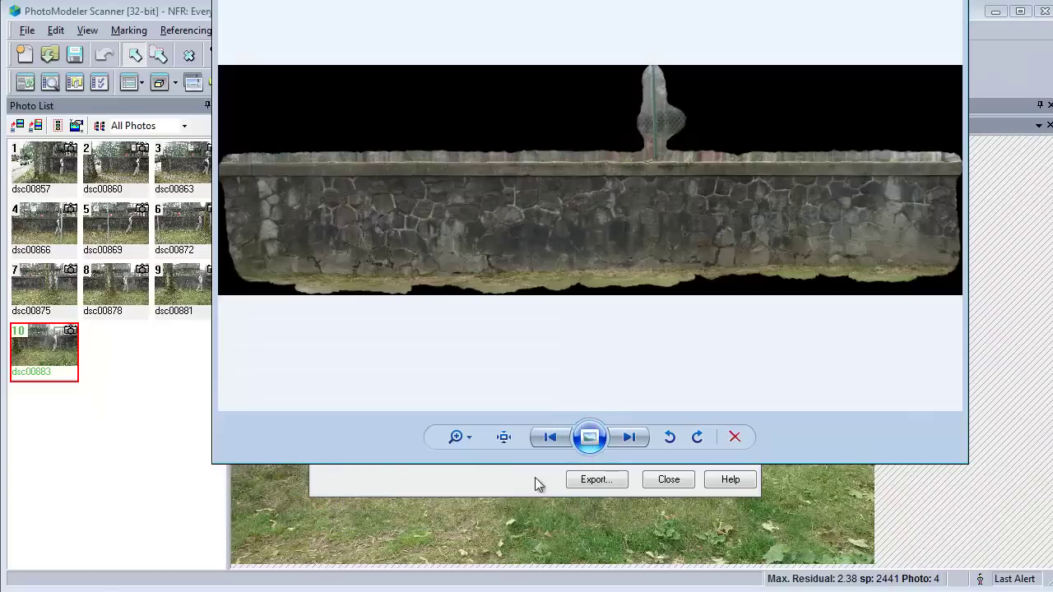
{"action": "left_click", "coordinate": [535, 482]}
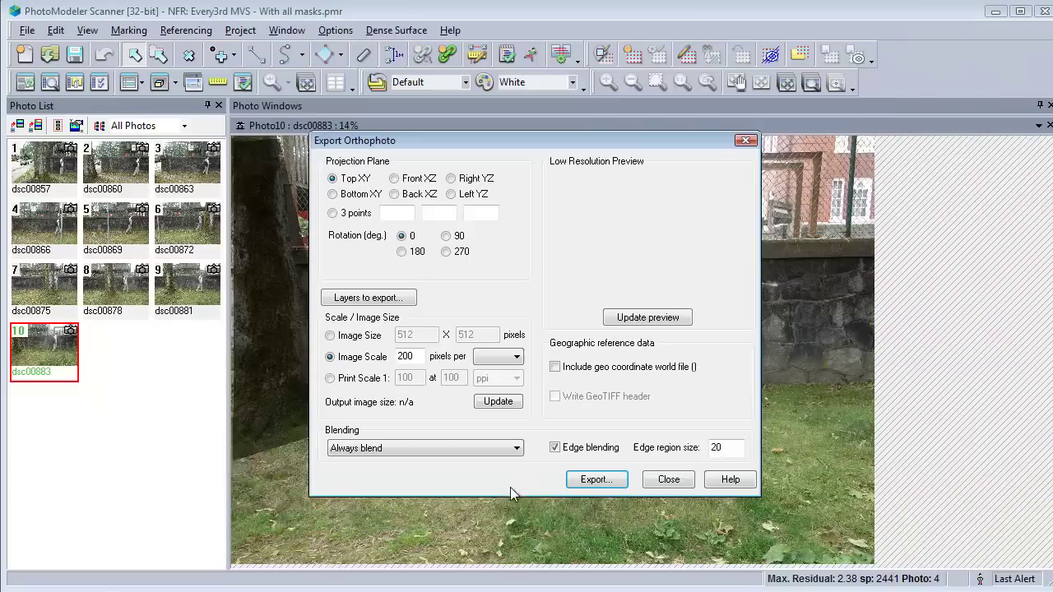
{"action": "left_click", "coordinate": [668, 480]}
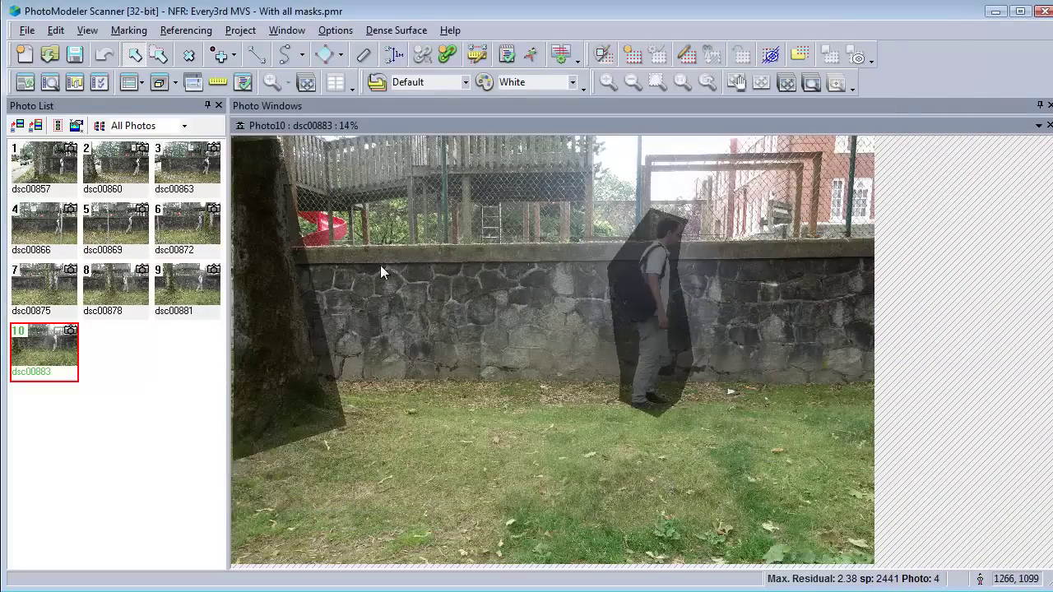
Enter Draw Mask Mode and switch it to Subtract mode.
{"action": "left_click", "coordinate": [55, 30]}
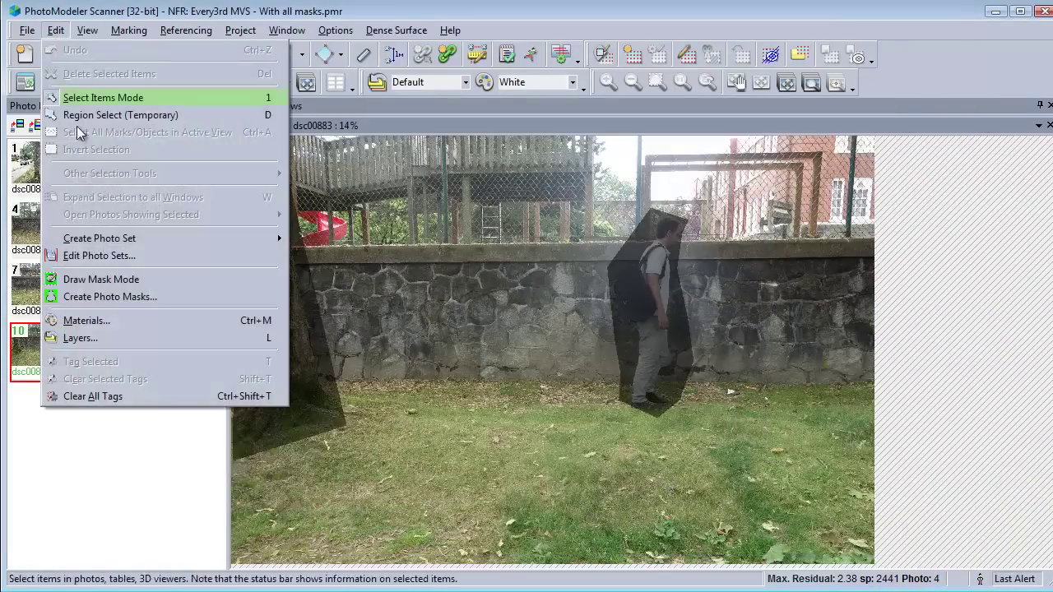
{"action": "left_click", "coordinate": [113, 280]}
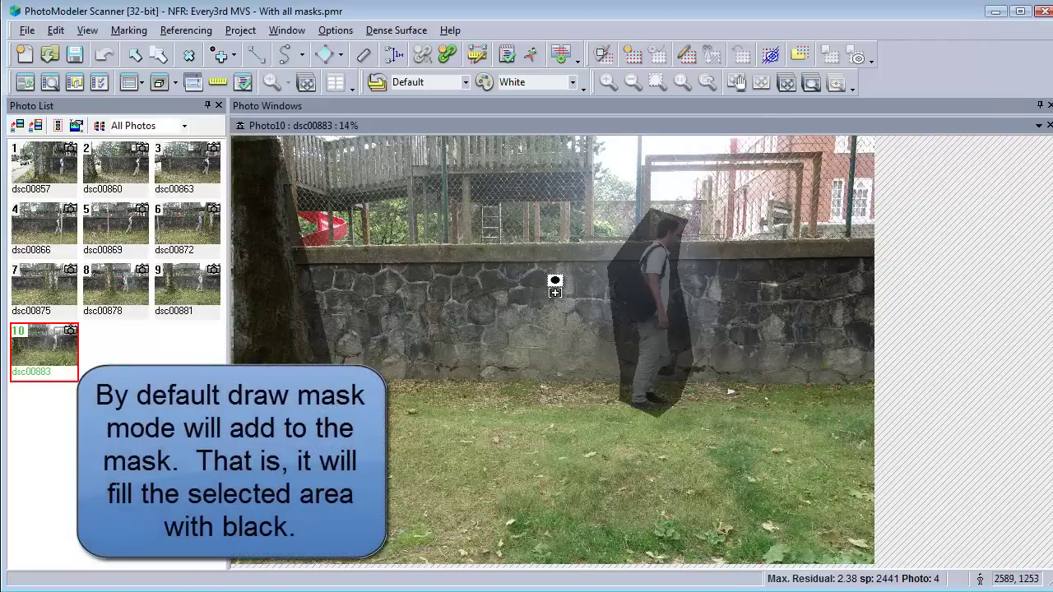
{"action": "right_click", "coordinate": [553, 330]}
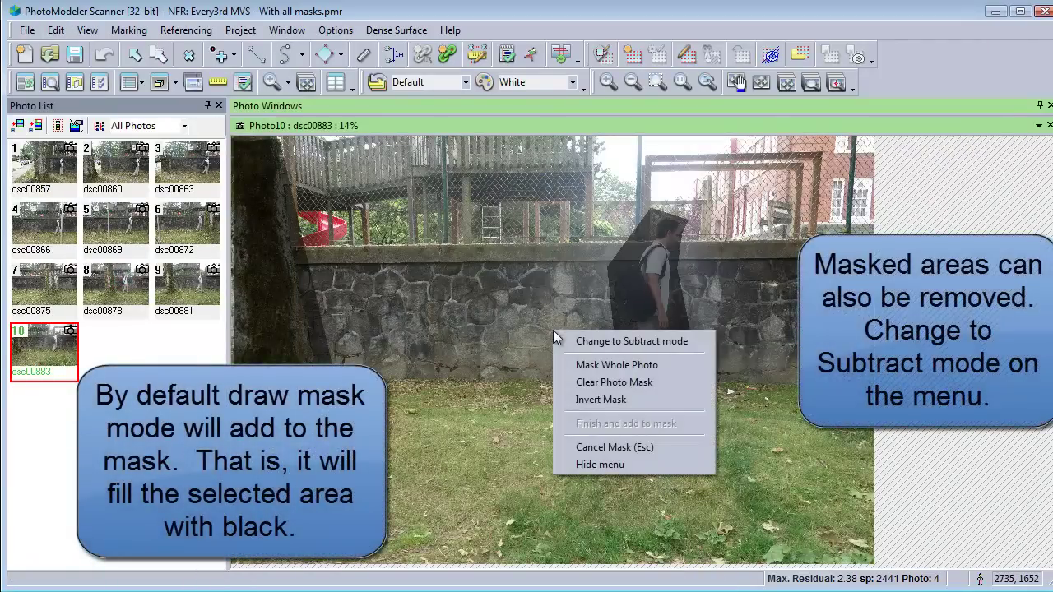
{"action": "left_click", "coordinate": [589, 344]}
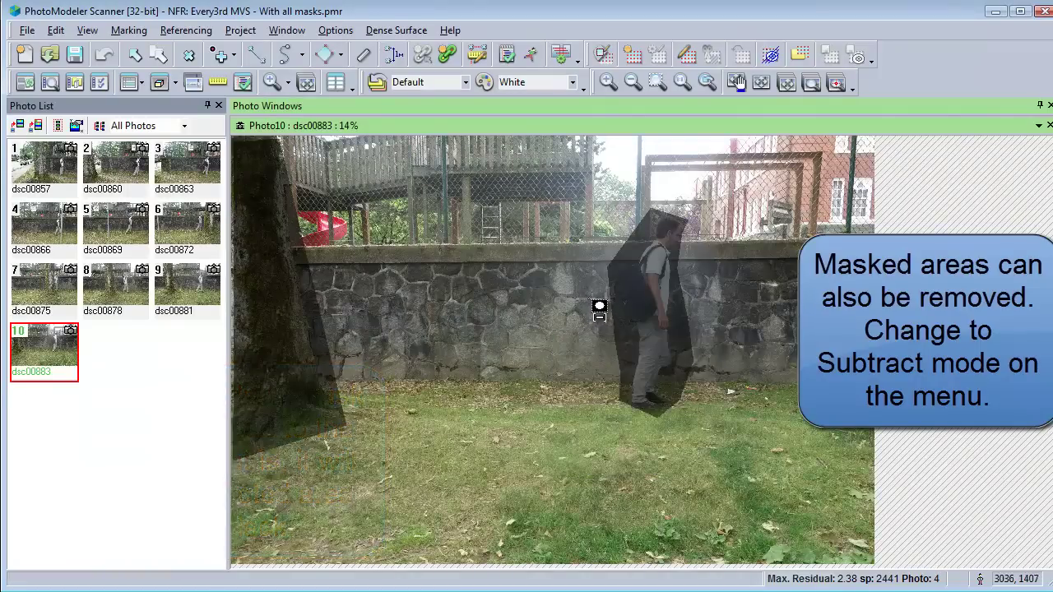
Outline the small area at the person's left edge and subtract it from the mask.
{"action": "left_click", "coordinate": [587, 290]}
{"action": "left_click", "coordinate": [627, 329]}
{"action": "left_click", "coordinate": [626, 385]}
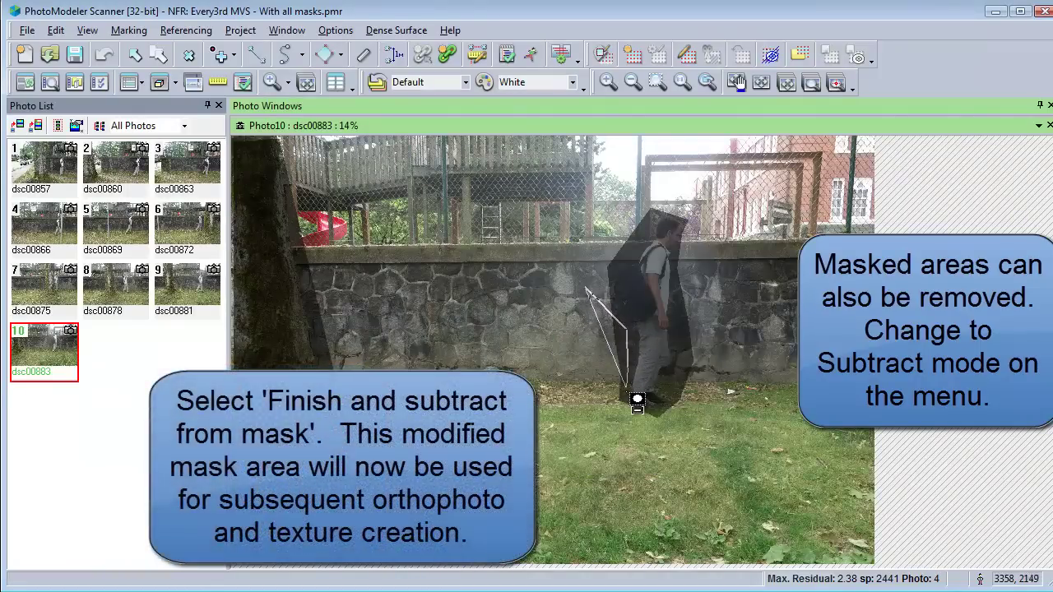
{"action": "right_click", "coordinate": [612, 402]}
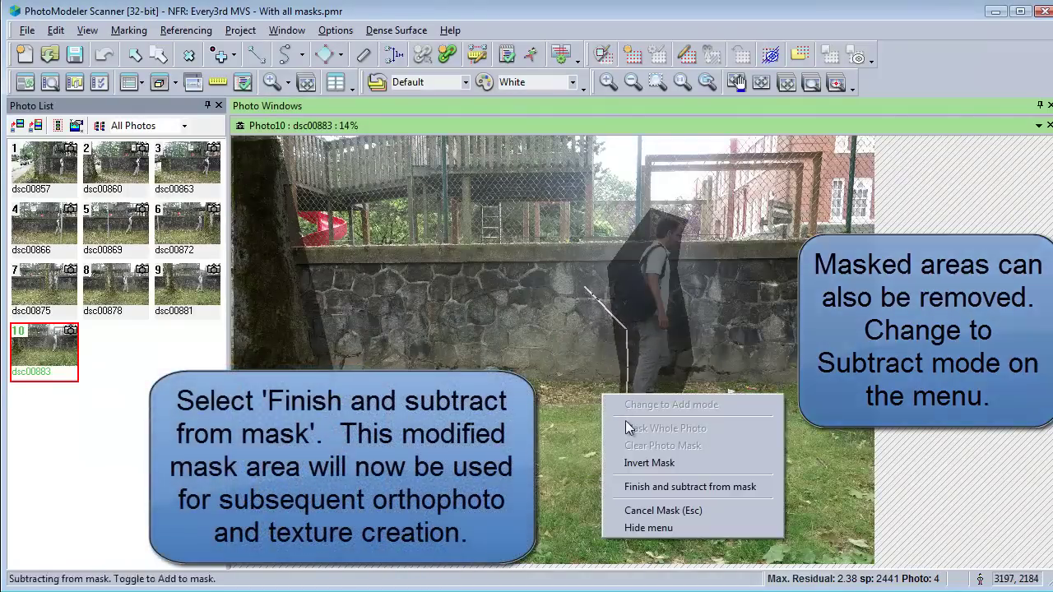
{"action": "left_click", "coordinate": [634, 488]}
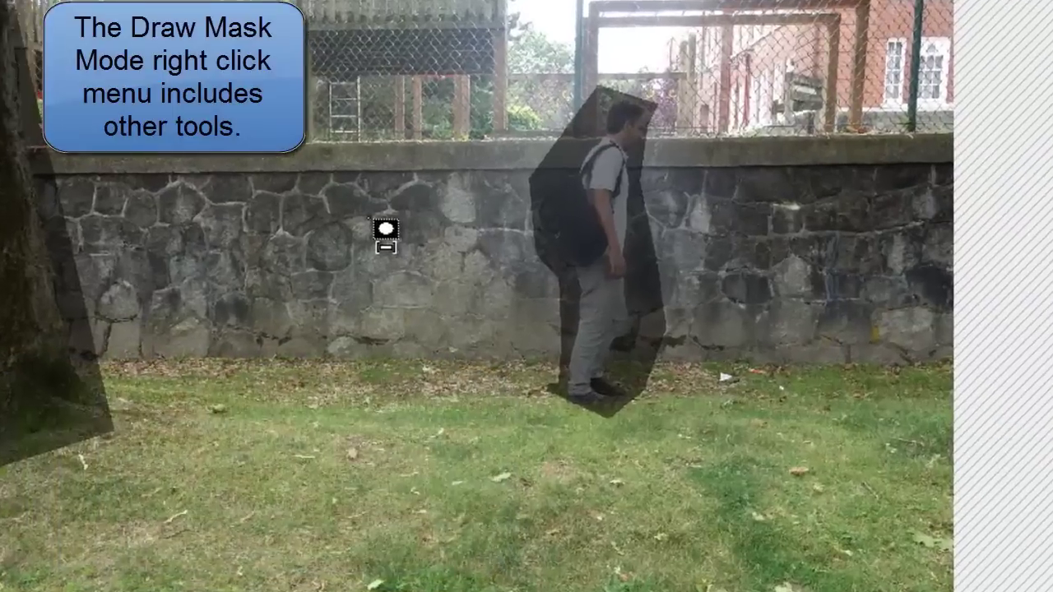
Switch mask drawing on dsc00883 back to Add mode.
{"action": "right_click", "coordinate": [317, 193]}
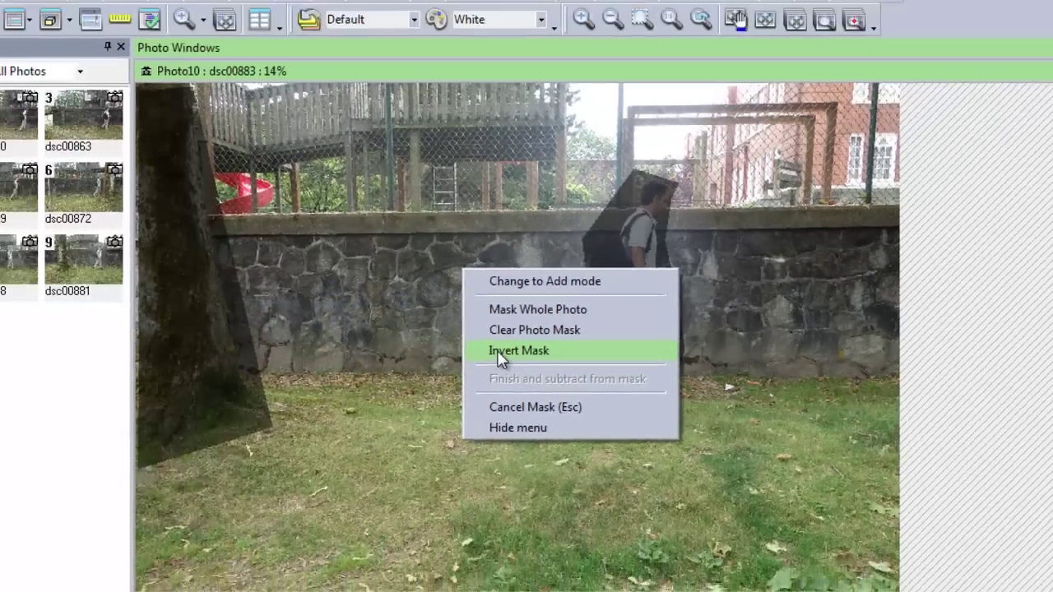
{"action": "left_click", "coordinate": [500, 354]}
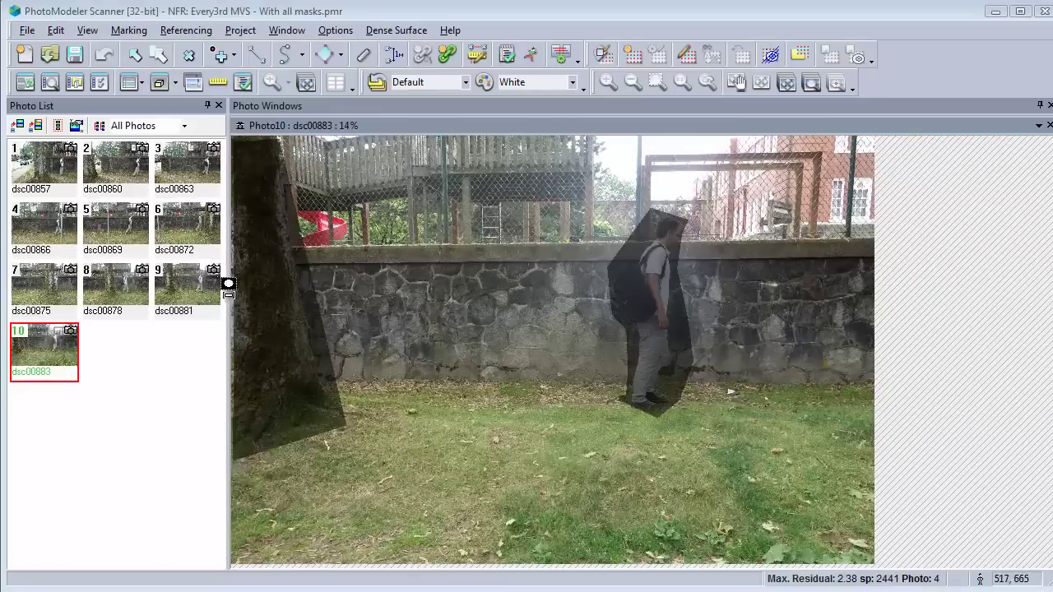
{"action": "right_click", "coordinate": [50, 352]}
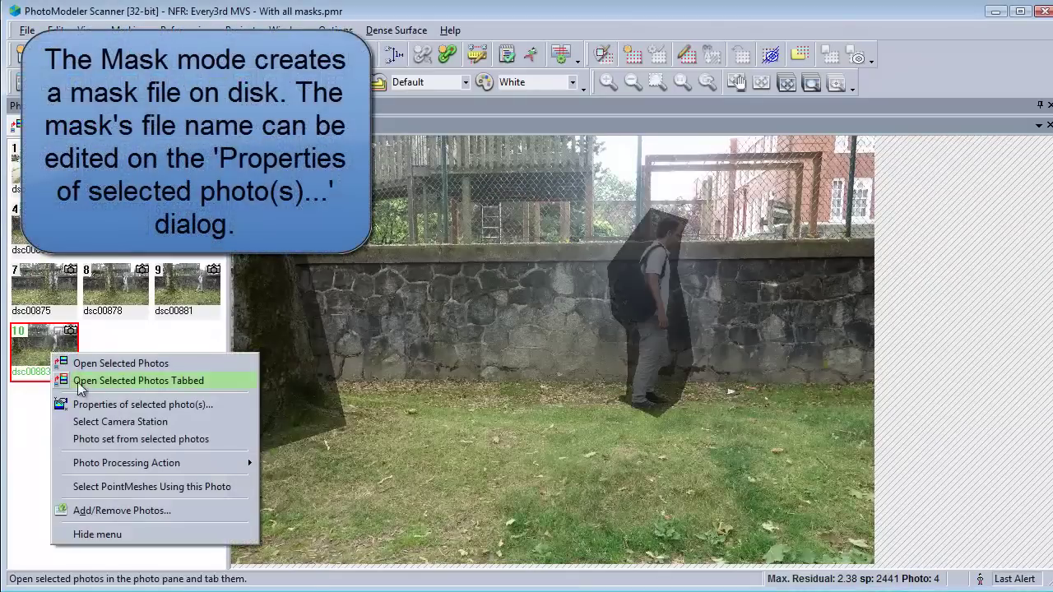
{"action": "left_click", "coordinate": [95, 405]}
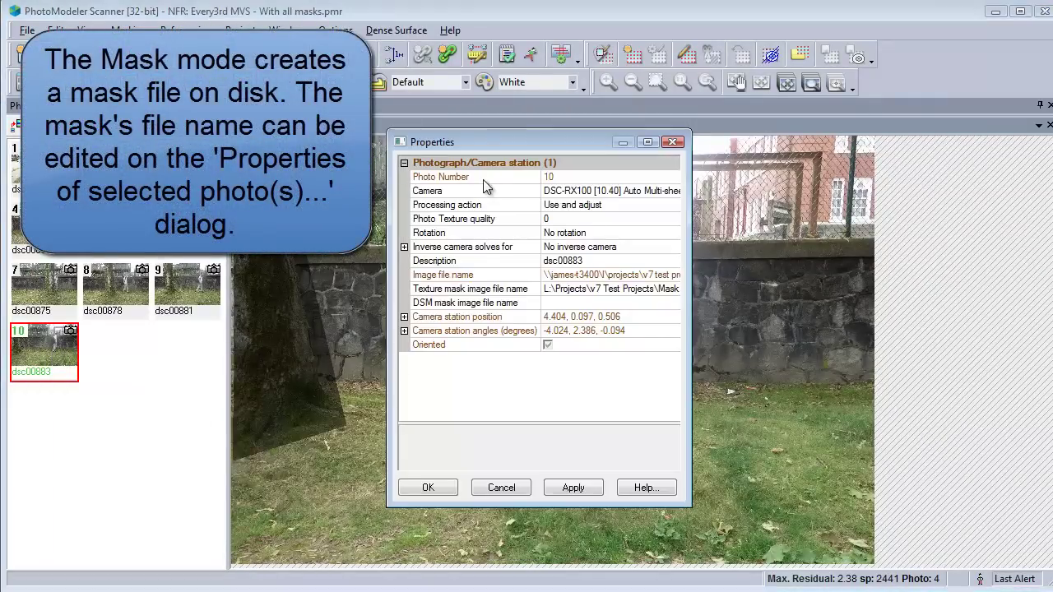
{"action": "left_click", "coordinate": [490, 289]}
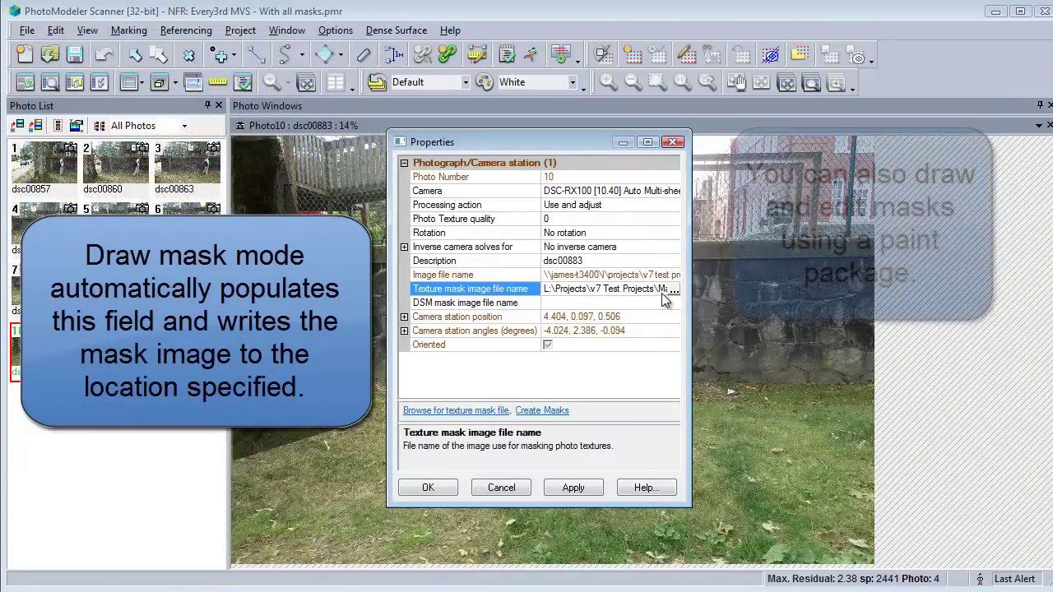
{"action": "left_click", "coordinate": [672, 290]}
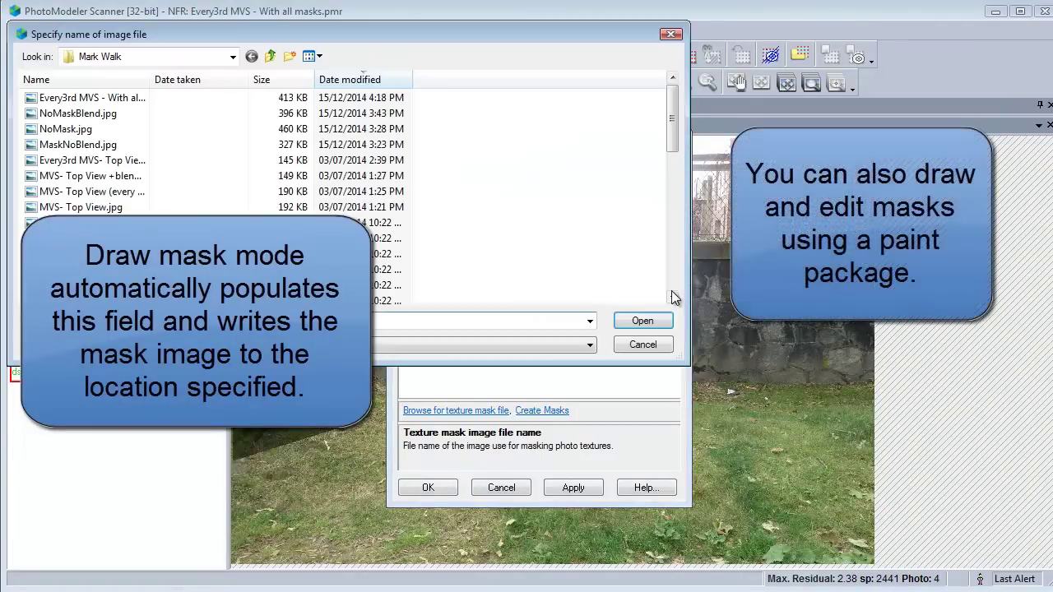
{"action": "left_click", "coordinate": [645, 345]}
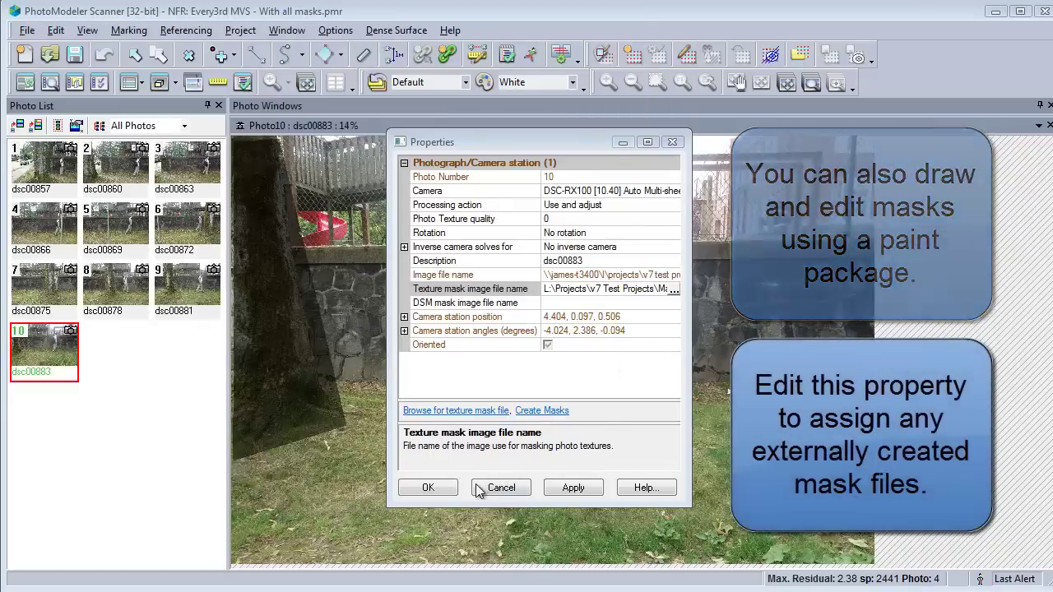
{"action": "left_click", "coordinate": [485, 488]}
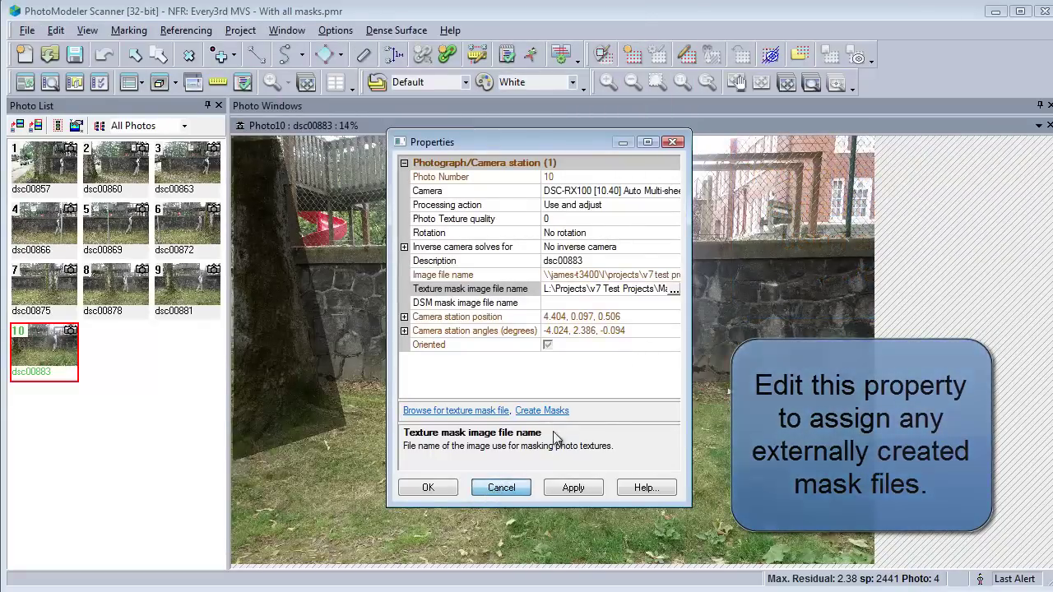
{"action": "left_click", "coordinate": [497, 490]}
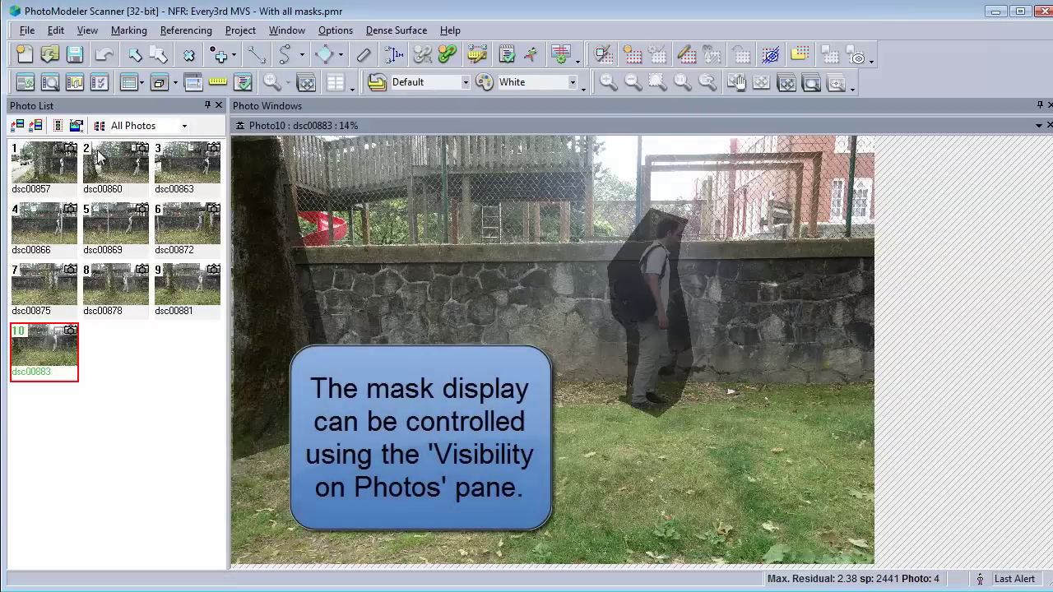
Show Visibility on Photos, toggle Masks off and back on, and slide Transparency toward Solid.
{"action": "left_click", "coordinate": [88, 36]}
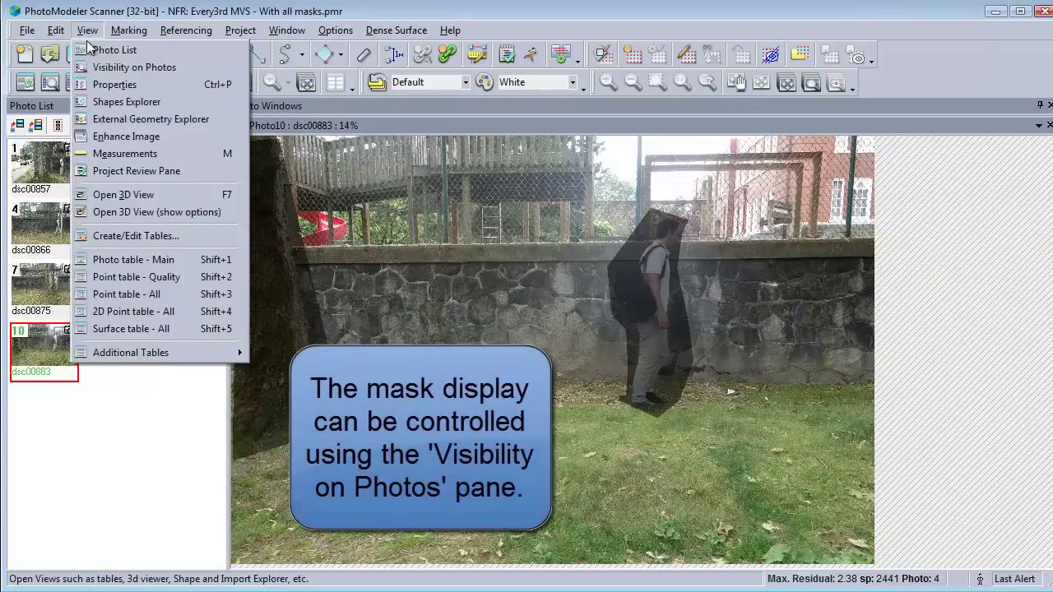
{"action": "left_click", "coordinate": [87, 68]}
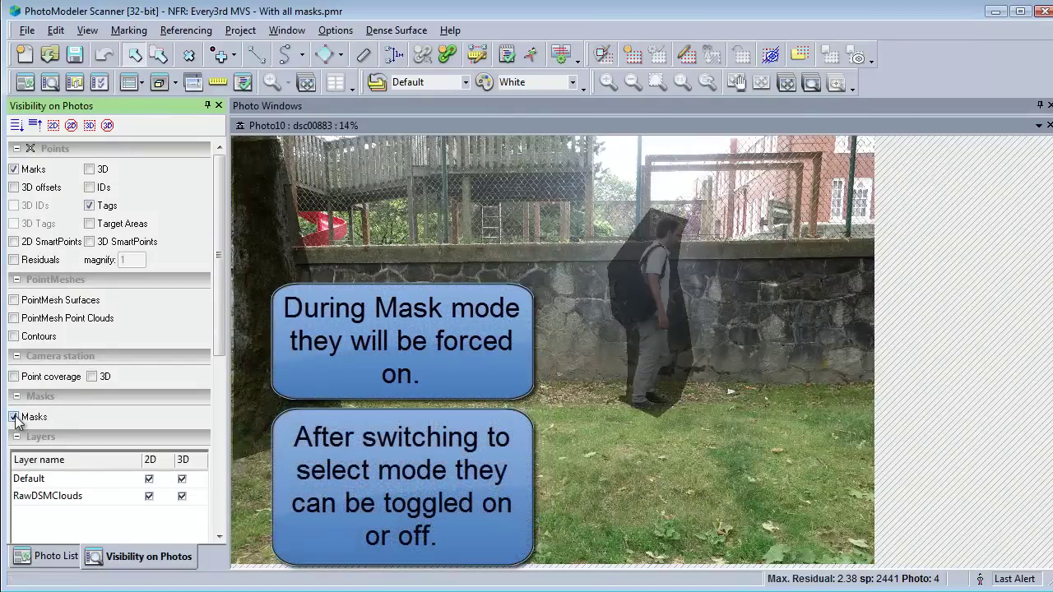
{"action": "left_click", "coordinate": [14, 417]}
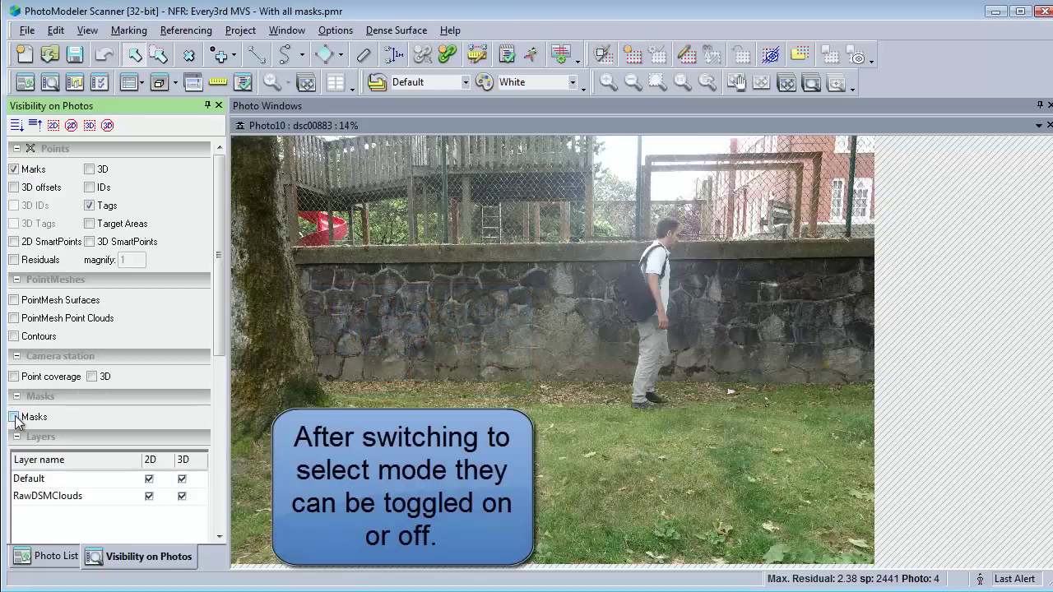
{"action": "left_click", "coordinate": [14, 417]}
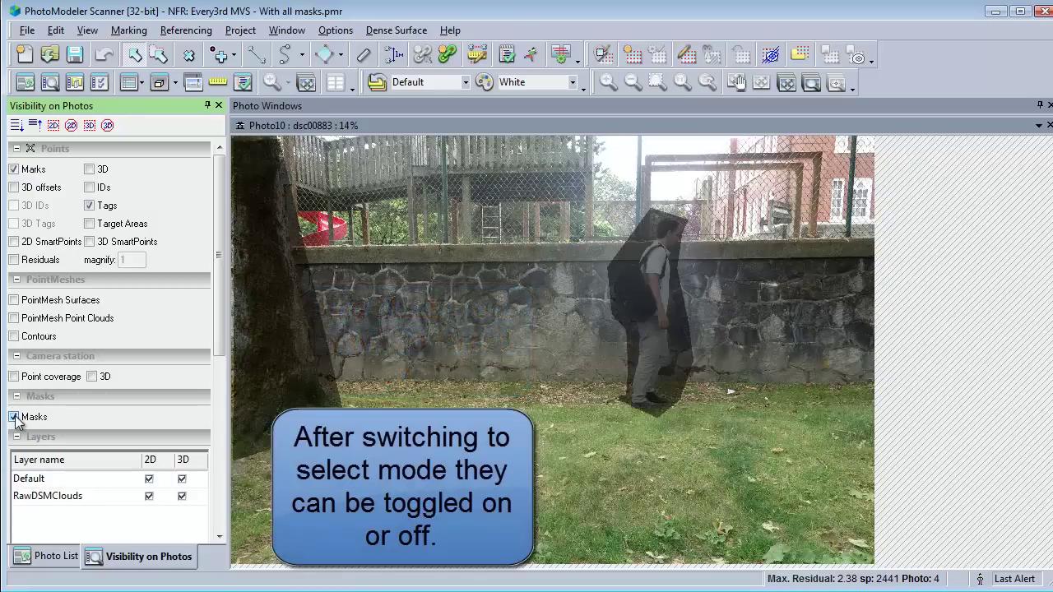
{"action": "left_click", "coordinate": [220, 431]}
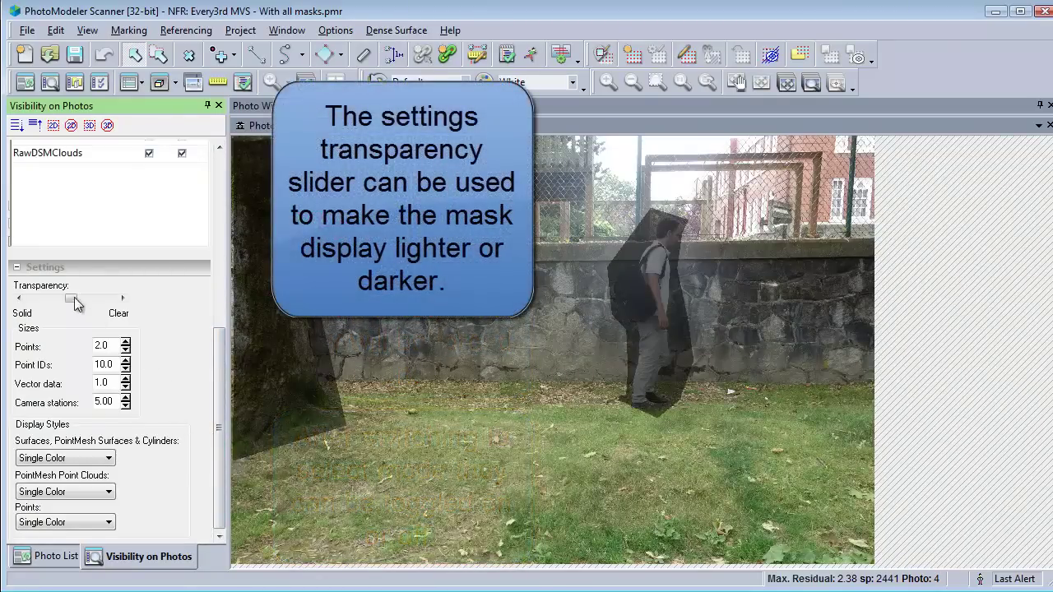
{"action": "mouse_move", "coordinate": [25, 303]}
{"action": "left_mouse_down"}
{"action": "mouse_move", "coordinate": [16, 305]}
{"action": "mouse_move", "coordinate": [74, 296]}
{"action": "left_mouse_up"}
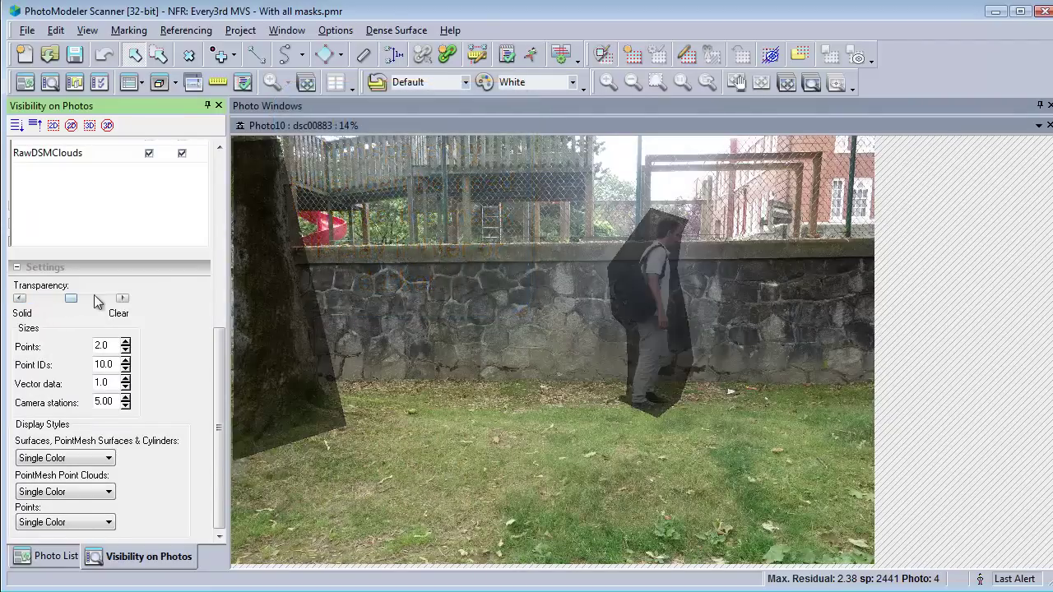